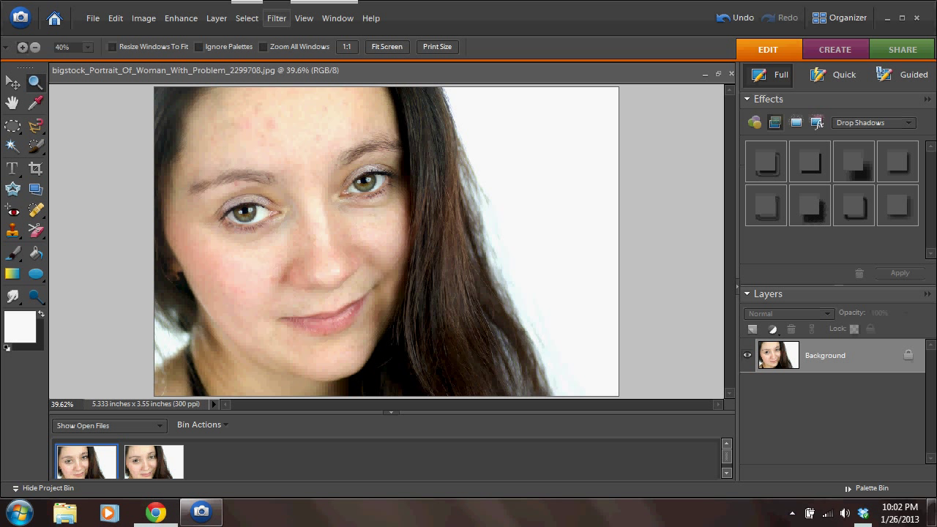
Step: Open the Liquify filter on the original portrait
left_click(277, 18)
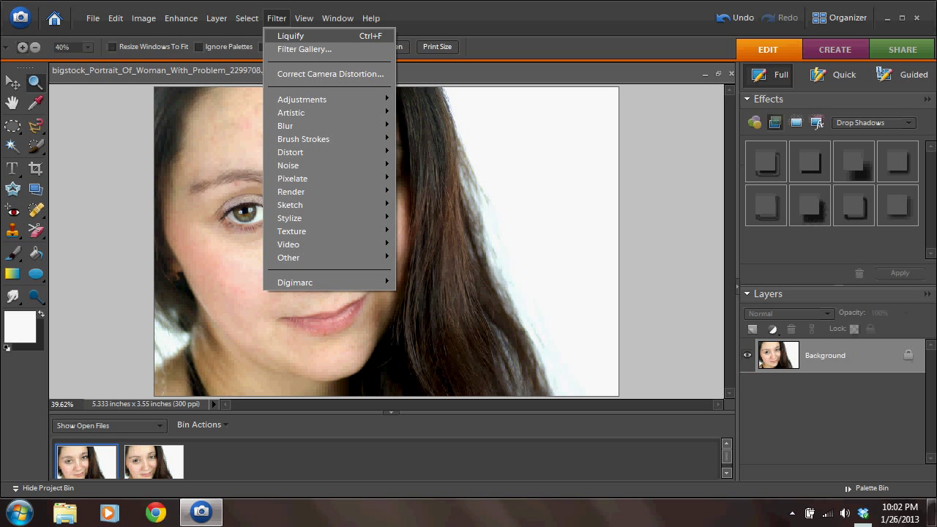
mouse_move(293, 152)
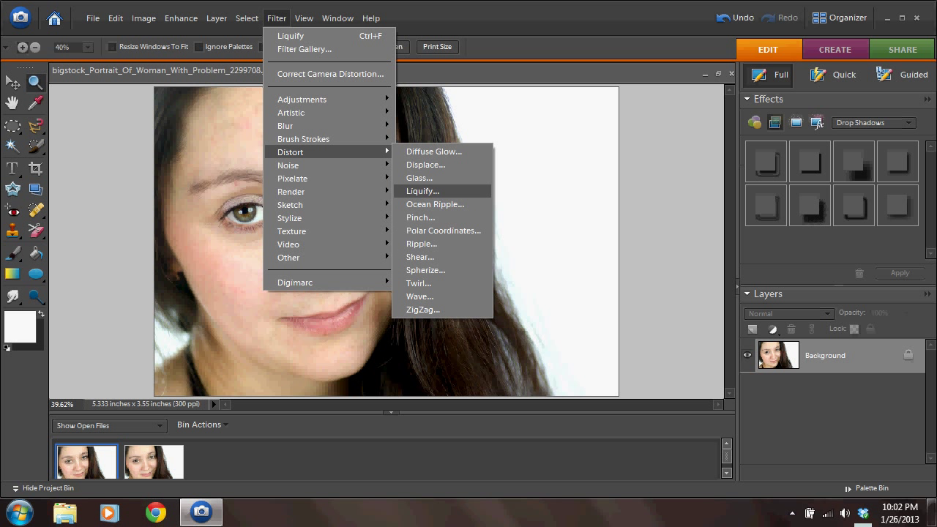
left_click(422, 191)
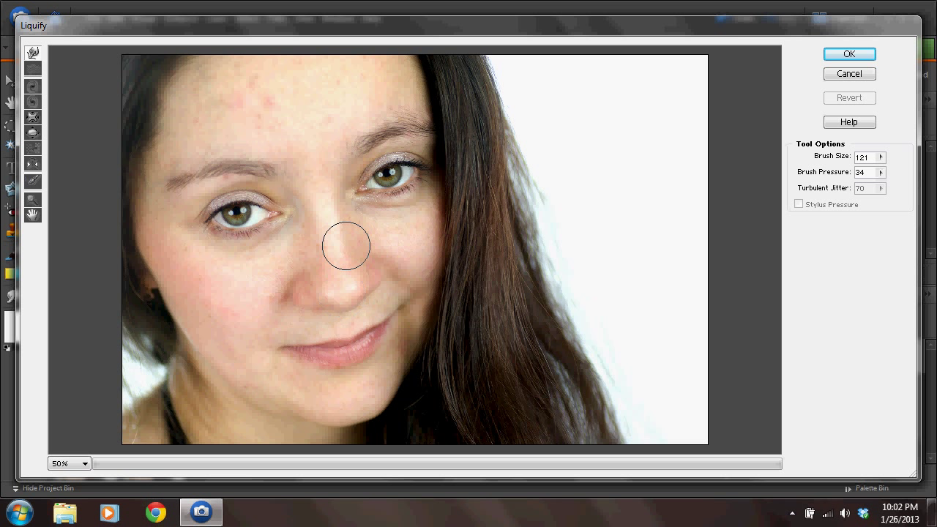
Step: Try the Warp tool on the cheek and the Turbulence tool on the forehead, undoing each stroke
left_click(414, 212)
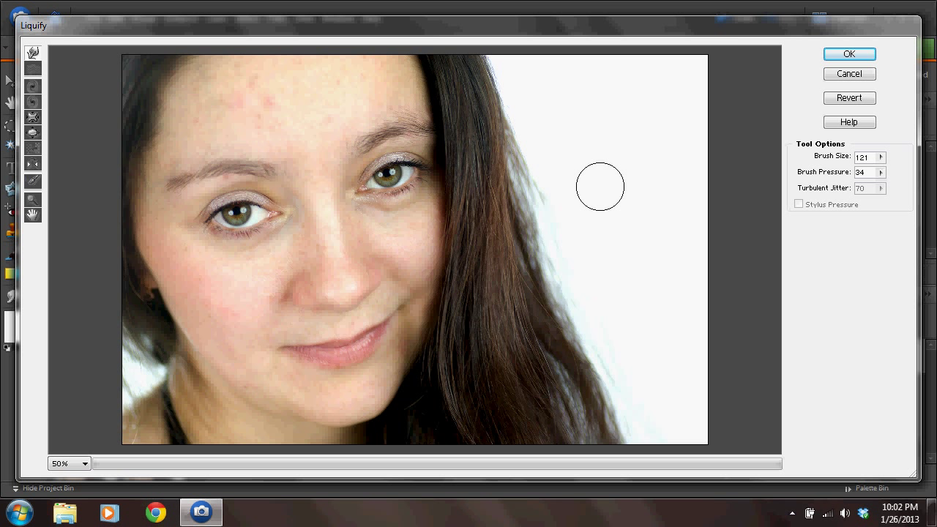
key("ctrl+z")
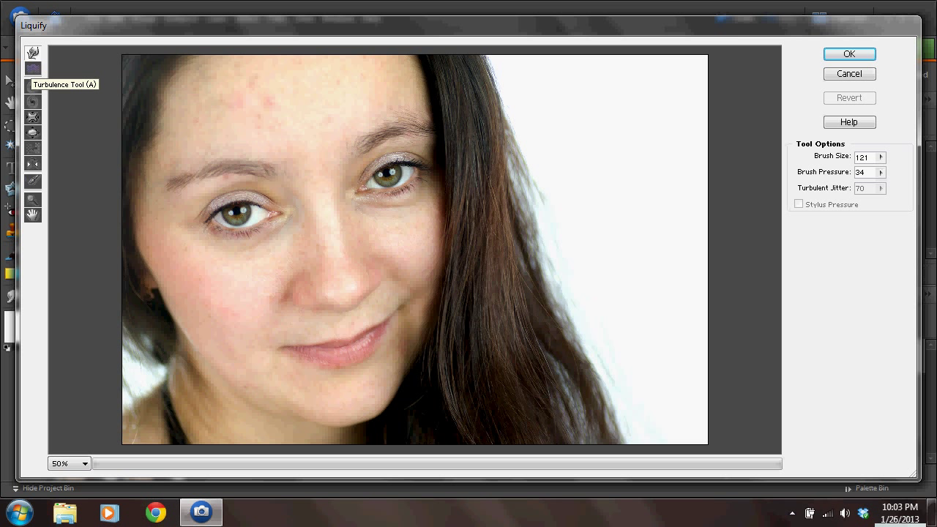
left_click(33, 68)
mouse_move(224, 87)
left_mouse_down()
mouse_move(239, 146)
mouse_move(253, 169)
mouse_move(282, 161)
mouse_move(300, 205)
mouse_move(314, 254)
mouse_move(298, 287)
mouse_move(237, 226)
mouse_move(230, 201)
mouse_move(169, 162)
mouse_move(168, 137)
mouse_move(216, 183)
mouse_move(253, 192)
left_mouse_up()
key("ctrl+z")
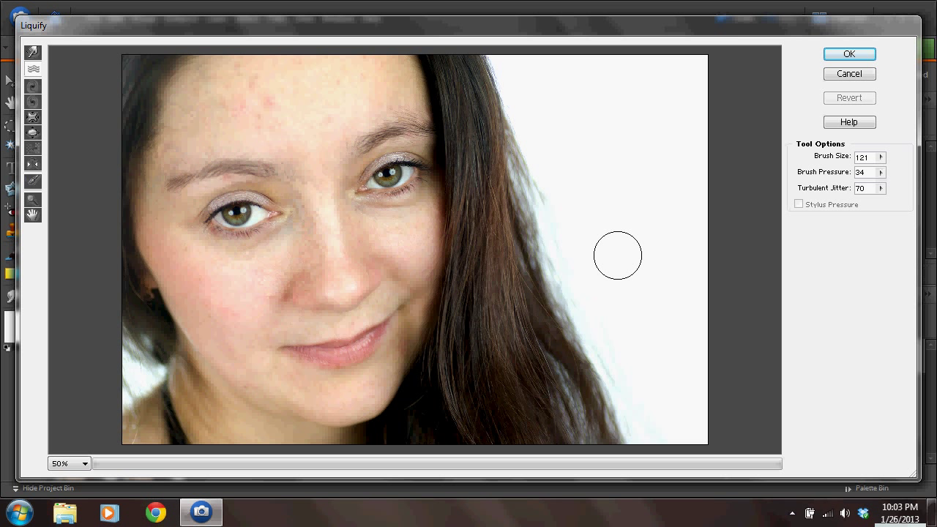
Step: Try the Twirl Clockwise and Shift Pixels tools around the woman's eye farther from the long hair, undoing each stroke
left_click(33, 86)
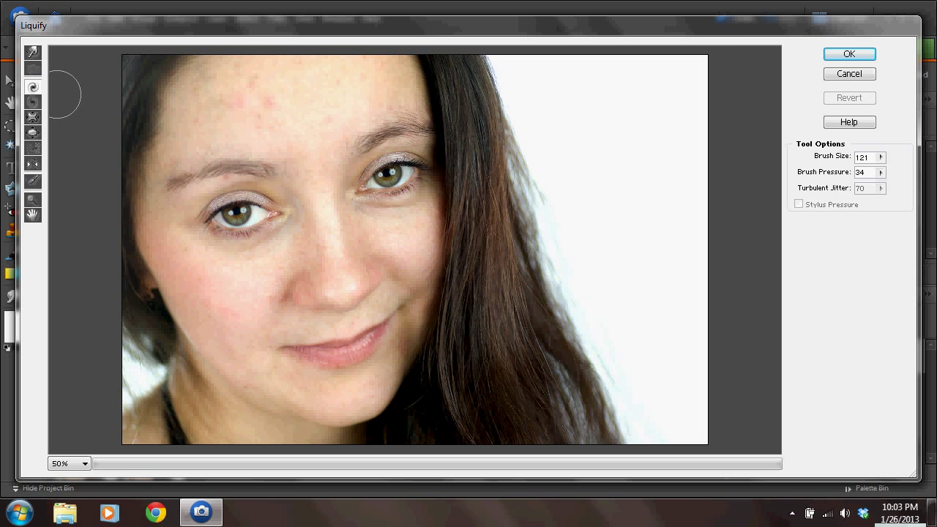
left_click(251, 209)
key("ctrl+z")
left_click(33, 148)
mouse_move(175, 134)
left_mouse_down()
mouse_move(226, 147)
mouse_move(235, 192)
mouse_move(223, 201)
left_mouse_up()
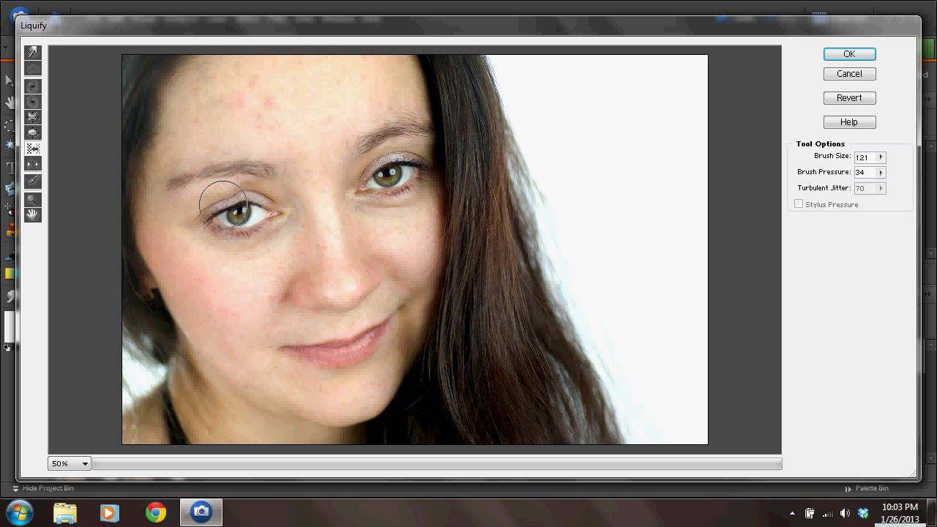
key("ctrl+z")
Step: Try the Reflection tool over both eyes, then revert all the Liquify distortions
left_click(33, 163)
mouse_move(217, 180)
left_mouse_down()
mouse_move(226, 201)
mouse_move(247, 209)
mouse_move(268, 200)
mouse_move(243, 198)
mouse_move(249, 179)
left_mouse_up()
key("ctrl+z")
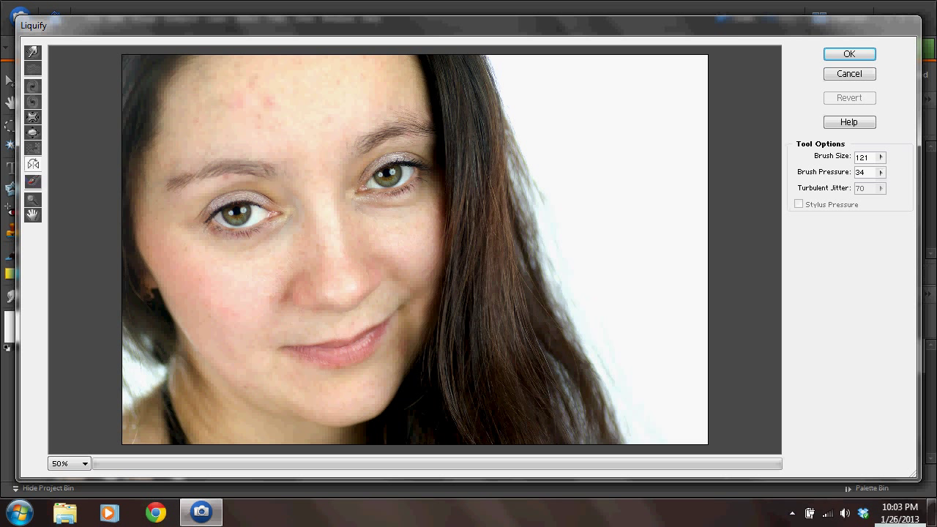
mouse_move(384, 161)
left_mouse_down()
mouse_move(413, 165)
mouse_move(217, 231)
mouse_move(190, 209)
mouse_move(197, 174)
mouse_move(238, 186)
mouse_move(199, 212)
mouse_move(208, 243)
mouse_move(268, 224)
mouse_move(272, 212)
mouse_move(255, 239)
mouse_move(202, 251)
mouse_move(304, 205)
mouse_move(259, 212)
mouse_move(278, 233)
mouse_move(329, 223)
mouse_move(223, 210)
mouse_move(180, 186)
mouse_move(229, 174)
mouse_move(290, 176)
mouse_move(330, 200)
left_mouse_up()
left_click(33, 181)
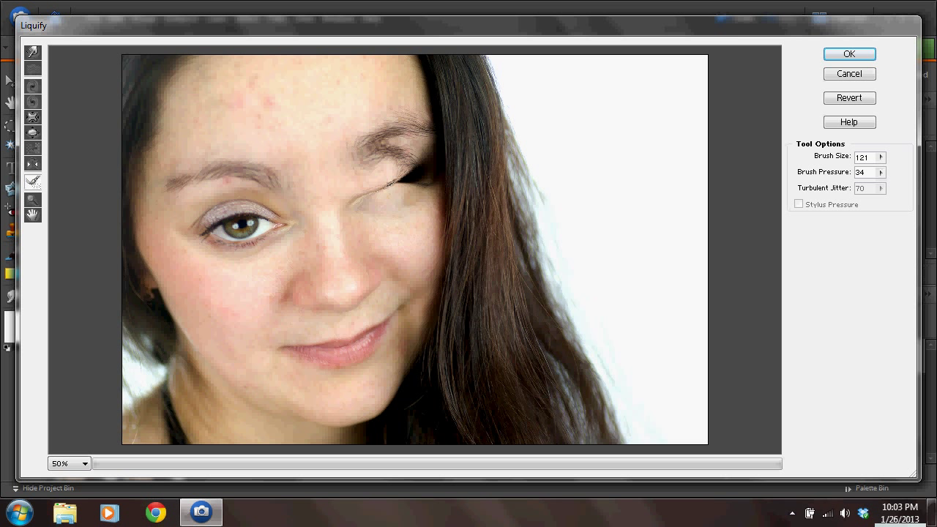
left_click(850, 98)
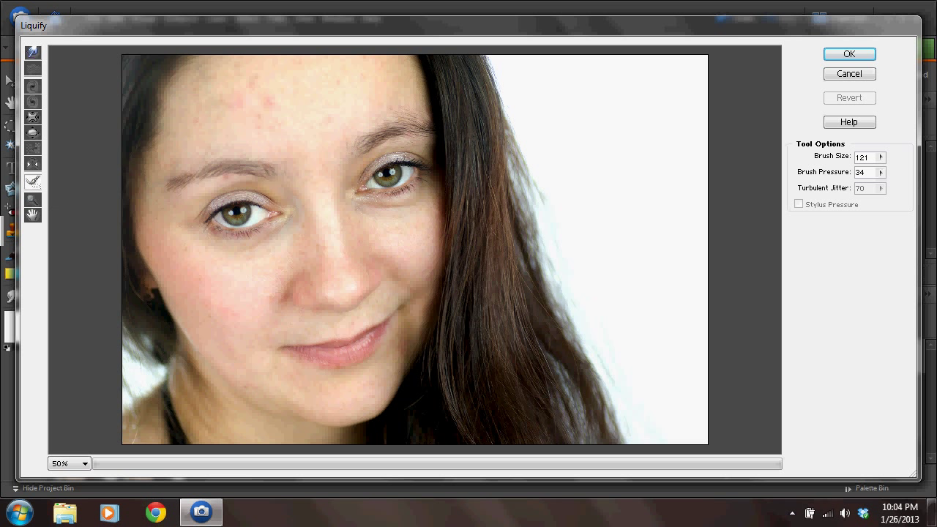
Step: Nudge the outer edge of the cheek beside the ear with short Warp tool strokes
left_click(33, 53)
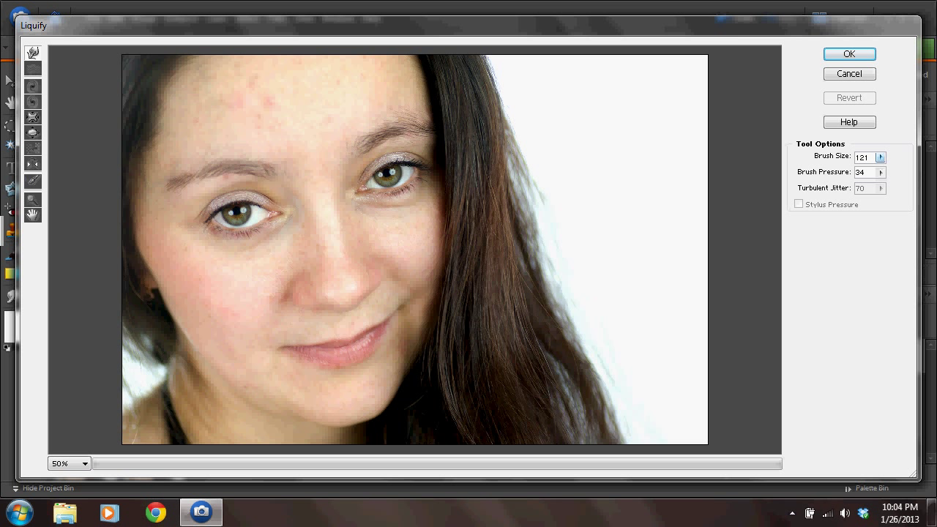
left_click(880, 156)
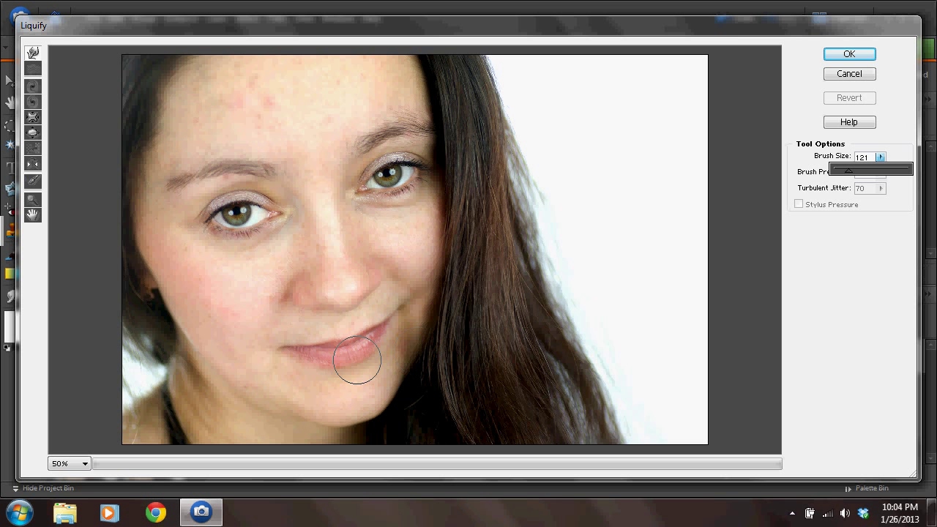
left_click_drag(141, 247, 144, 226)
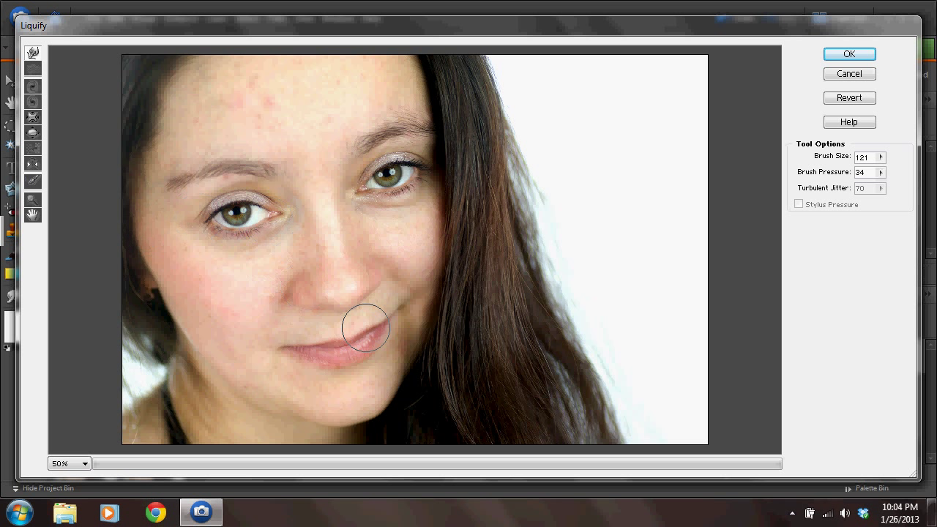
key("ctrl+z")
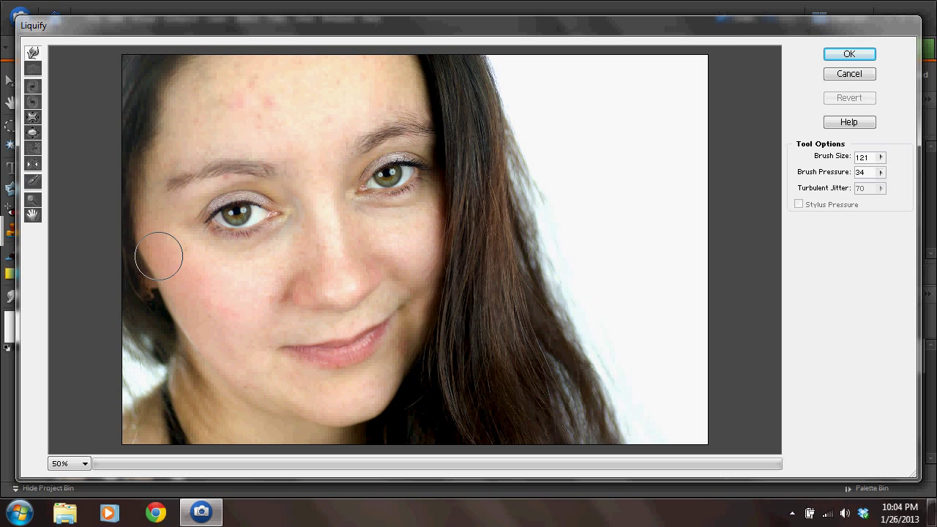
left_click_drag(152, 246, 144, 242)
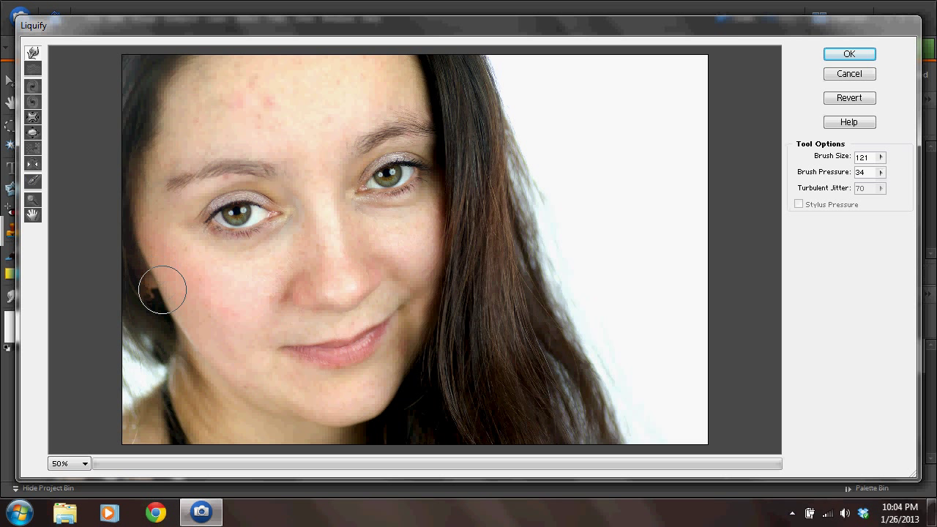
left_click_drag(163, 287, 163, 285)
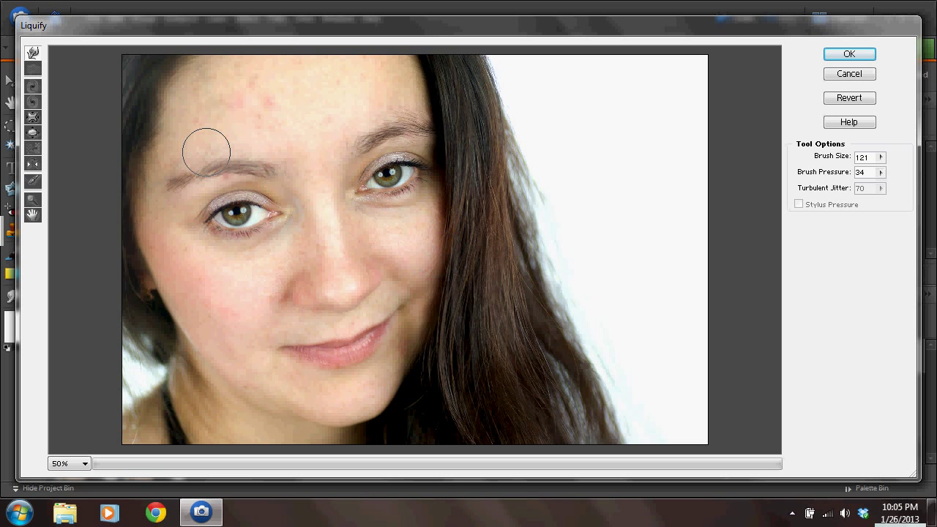
Step: Try shrinking the eye nearest the long hair with the Pucker tool, then undo it
left_click(32, 117)
left_click(32, 132)
left_click(33, 117)
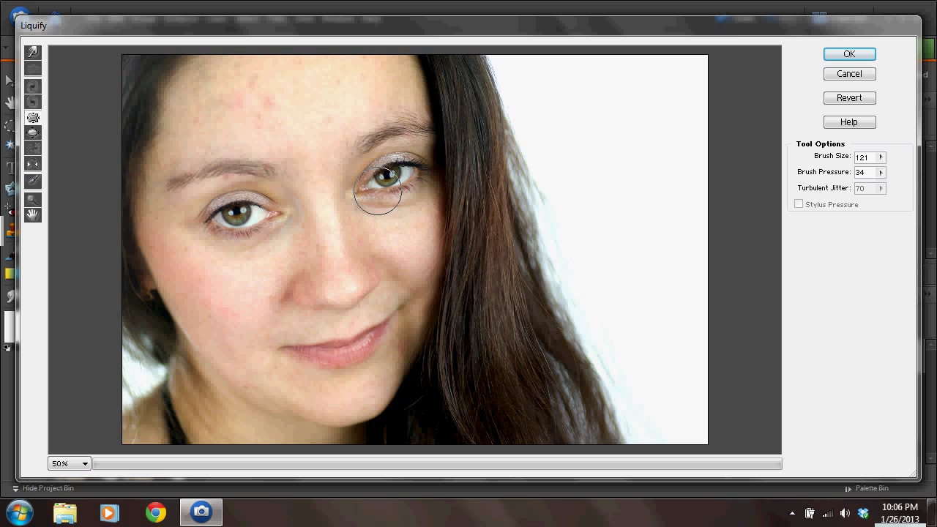
left_click_drag(392, 175, 390, 177)
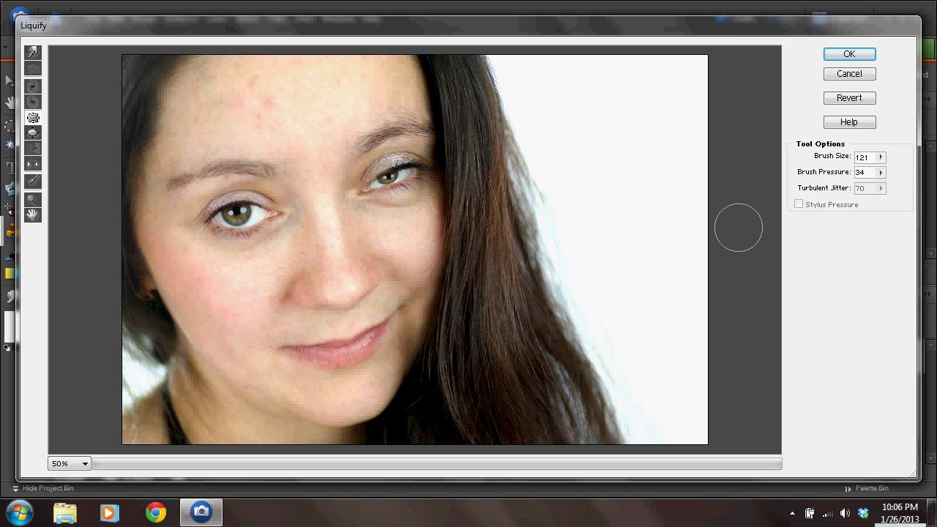
key("ctrl+z")
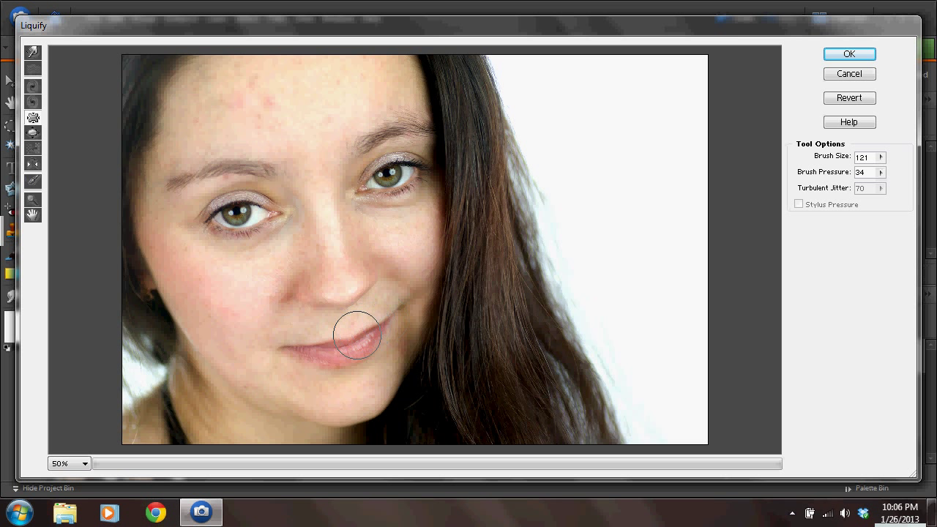
Step: Enlarge the eye nearest the long hair with short Bloat tool strokes
left_click(33, 133)
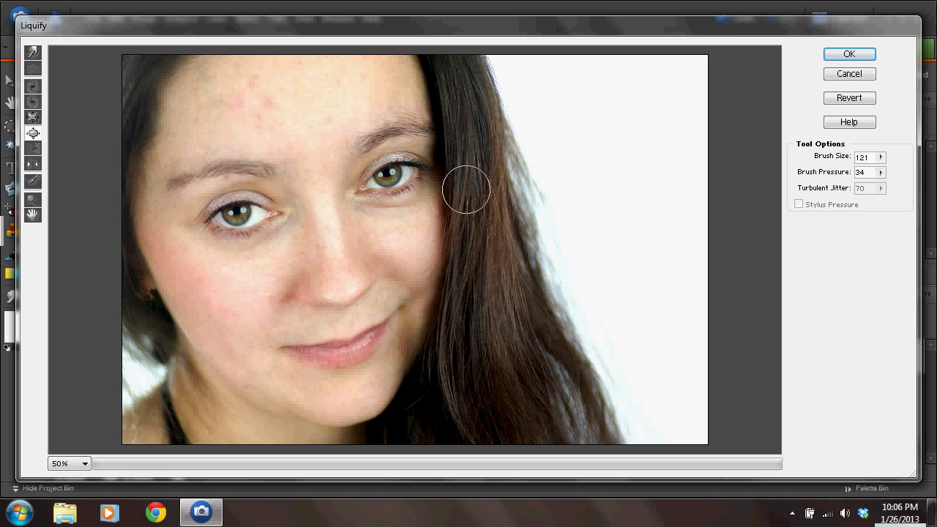
left_click_drag(416, 183, 389, 176)
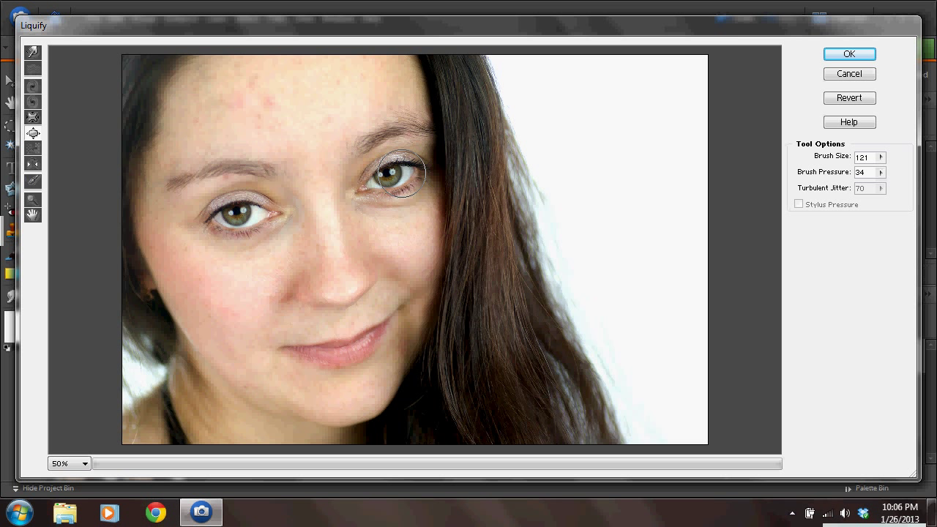
left_click_drag(380, 175, 392, 164)
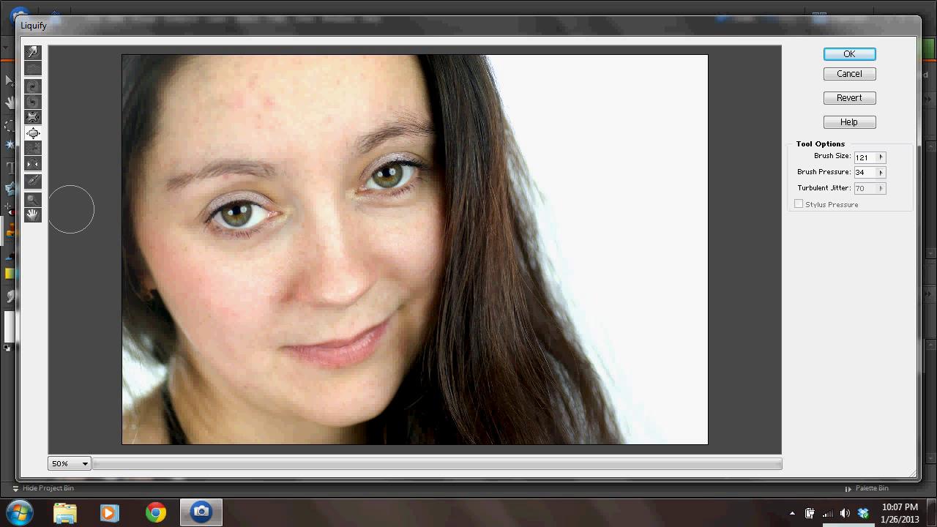
Step: Plump the lips with the Bloat tool, then leave the Liquify filter
left_click(33, 117)
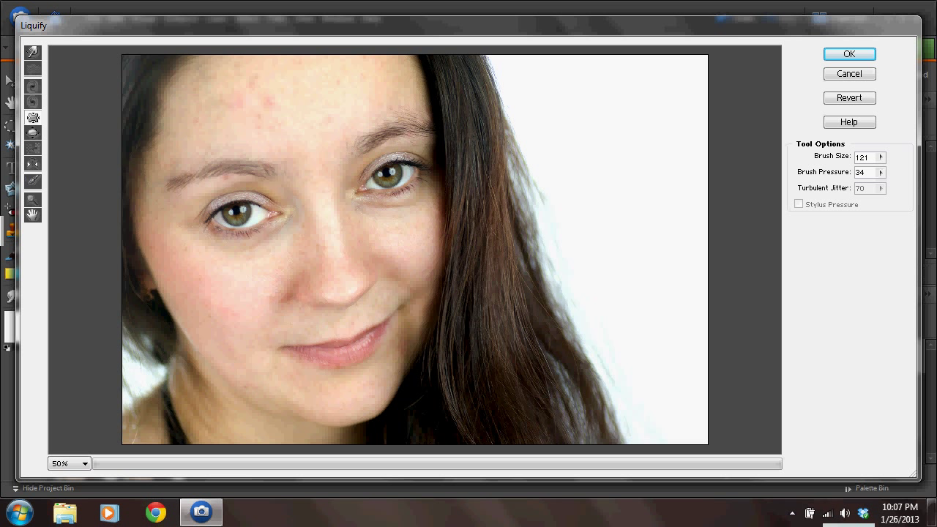
left_click(33, 133)
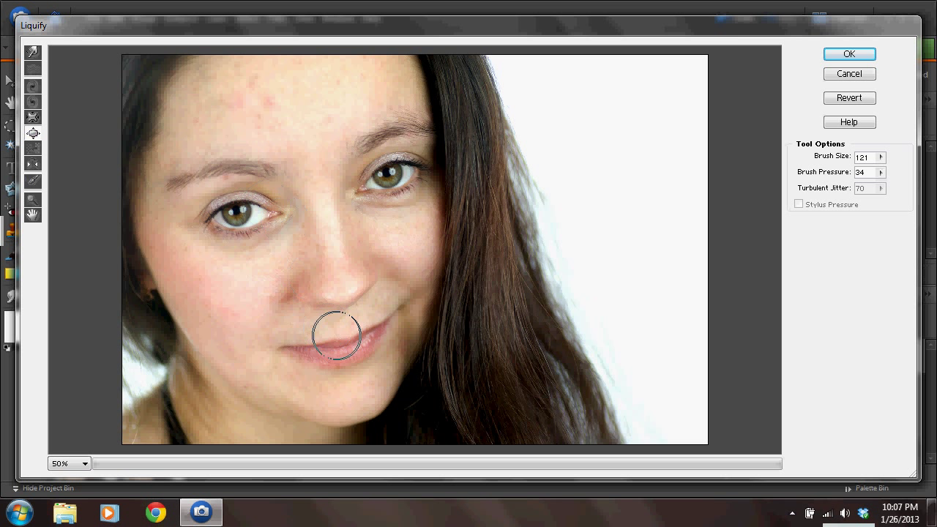
mouse_move(366, 339)
left_mouse_down()
mouse_move(309, 355)
mouse_move(339, 339)
mouse_move(364, 342)
left_mouse_up()
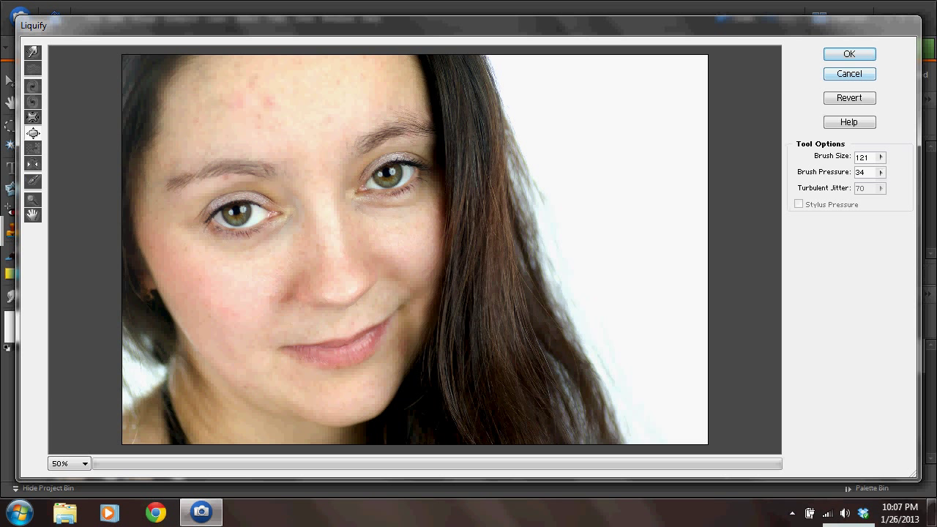
key("Return")
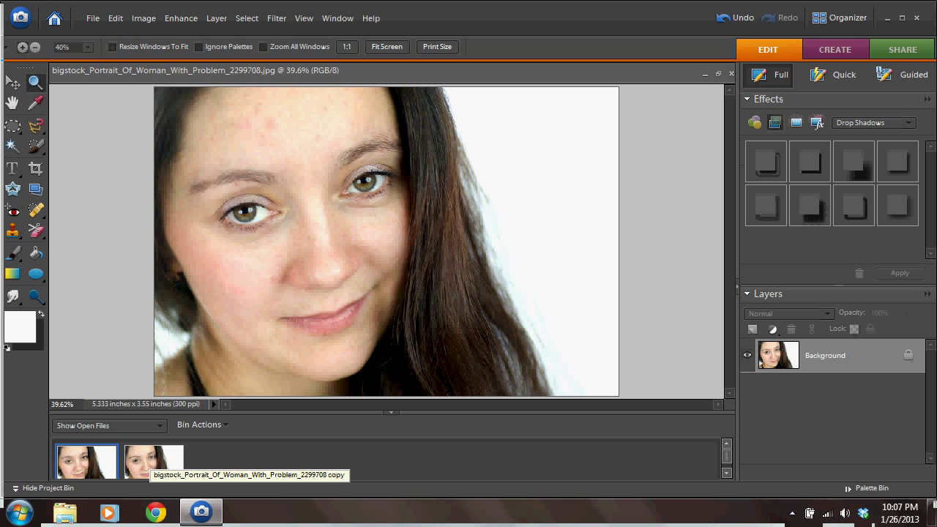
Step: Compare the original portrait with its copy and examine the copy's eye nearest the long hair in detail
left_click(154, 461)
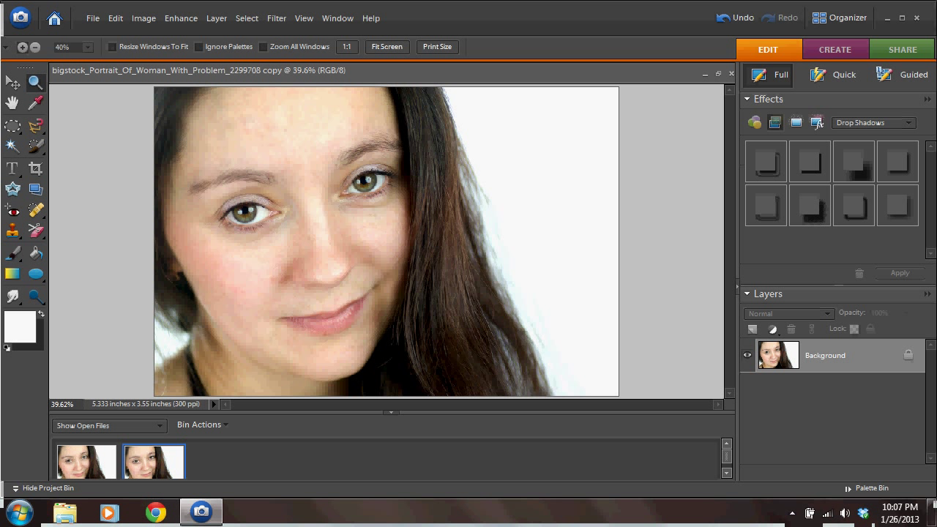
left_click(87, 463)
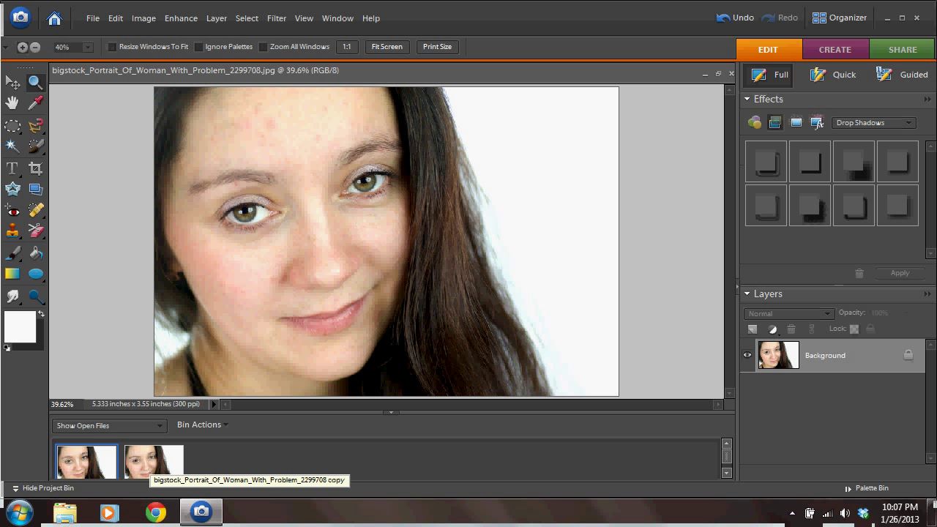
left_click(153, 461)
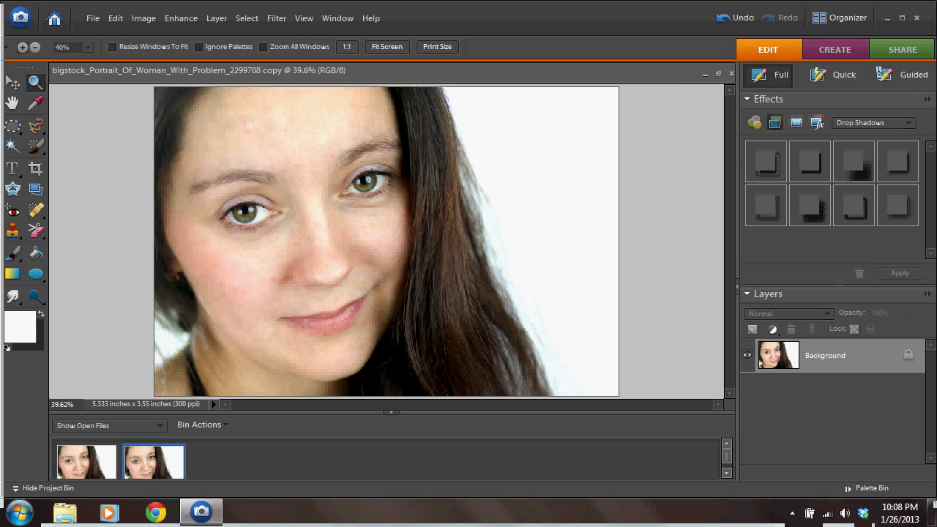
key("ctrl+equal")
key("ctrl+equal")
key("ctrl+equal")
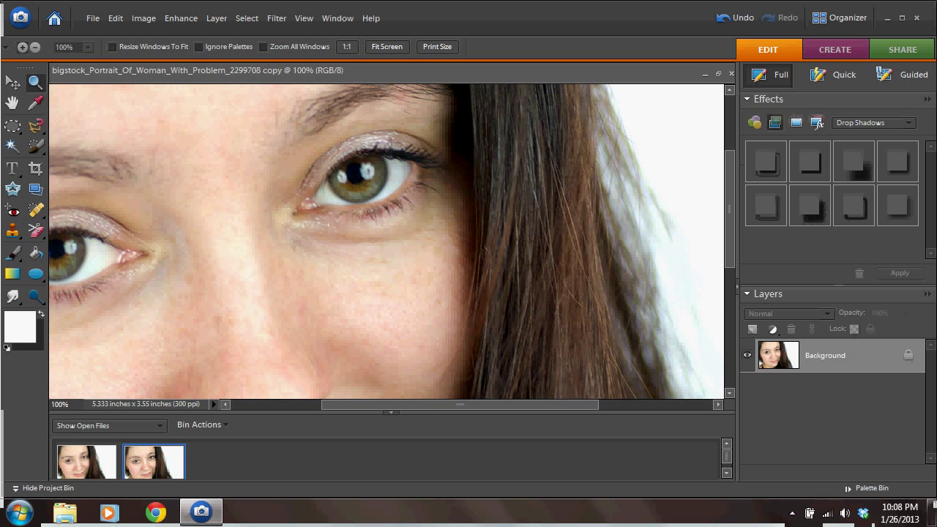
right_click(399, 170)
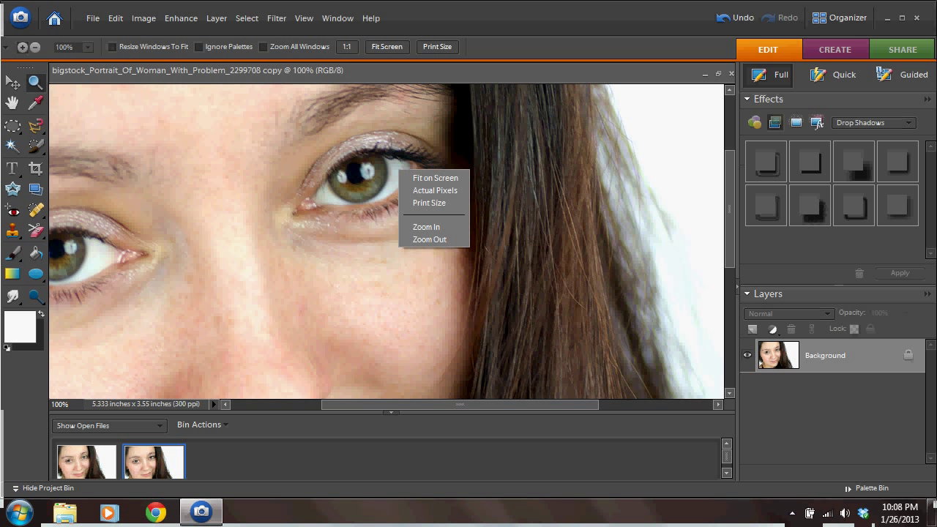
left_click(432, 178)
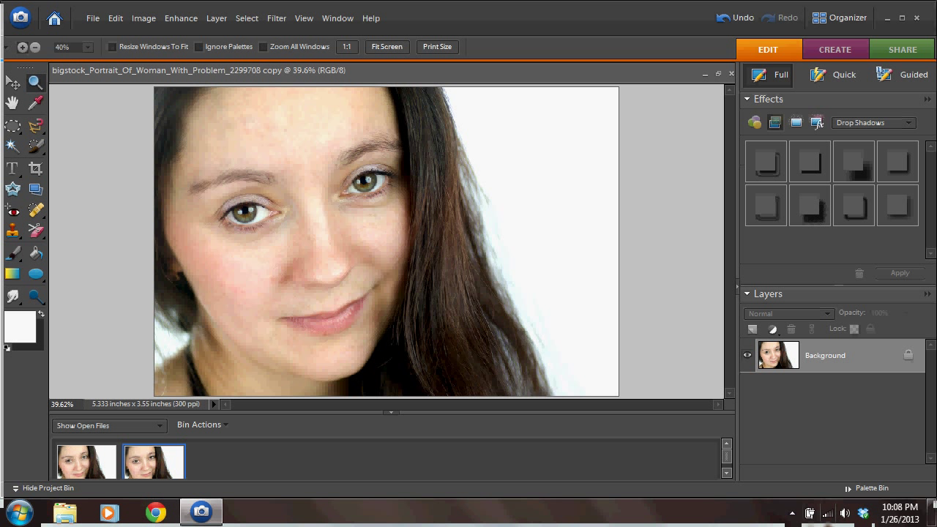
left_click(791, 512)
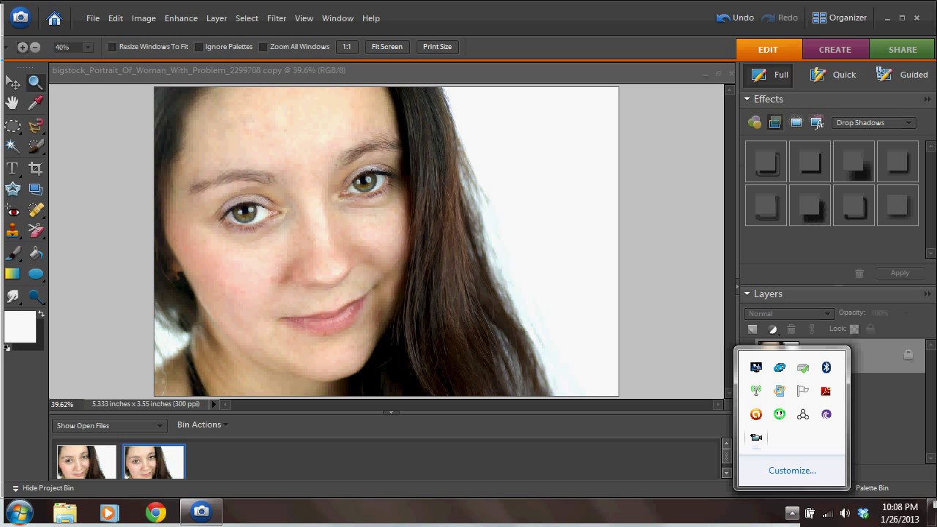